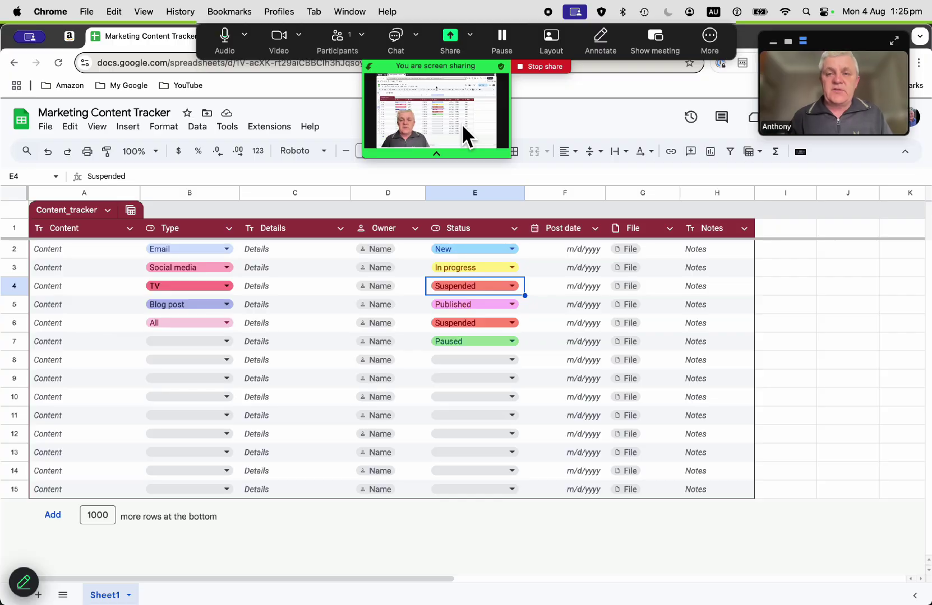
Restart the screen share with the Chrome Marketing Content Tracker window in the Content only layout and expand the sharing preview.
left_click(540, 67)
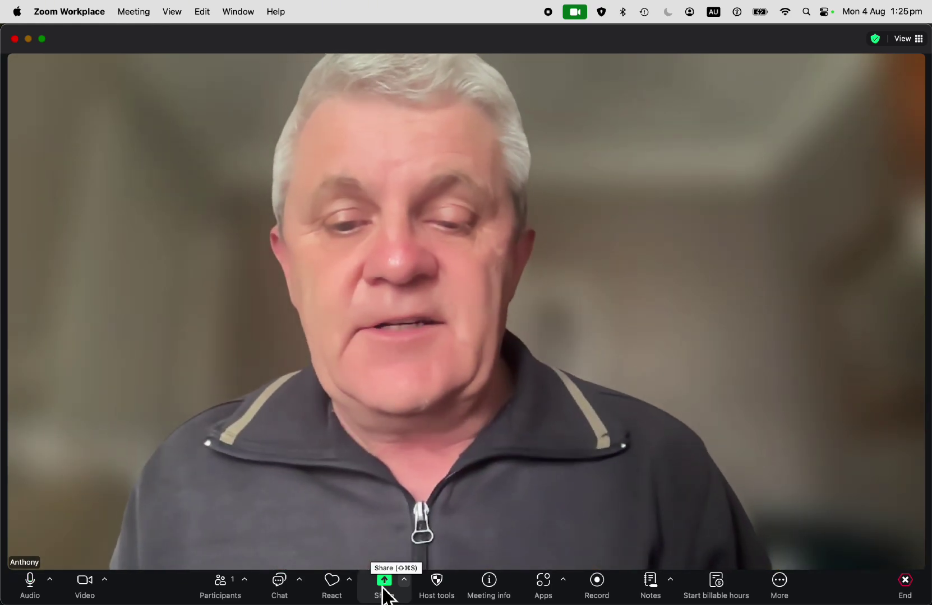
left_click(384, 589)
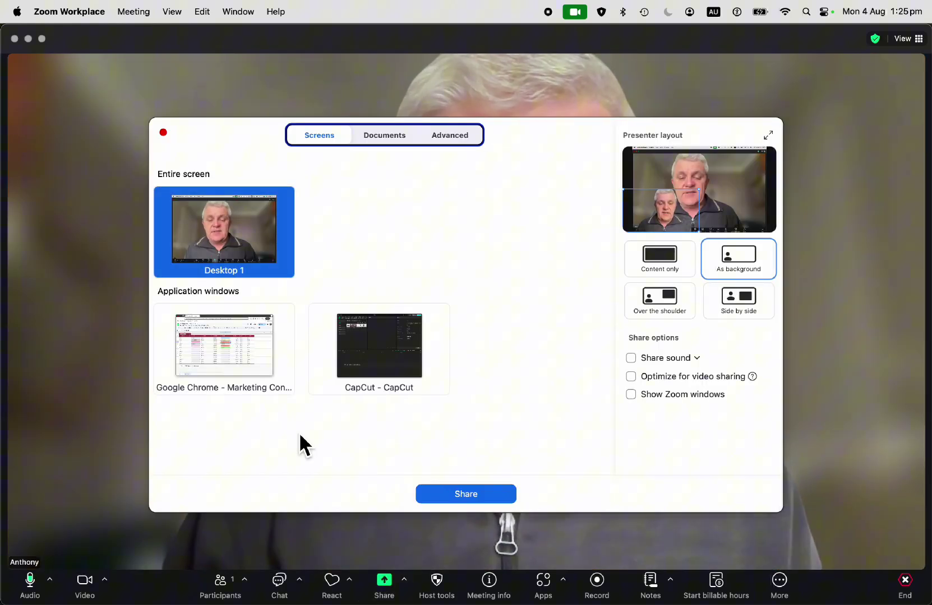
left_click(240, 357)
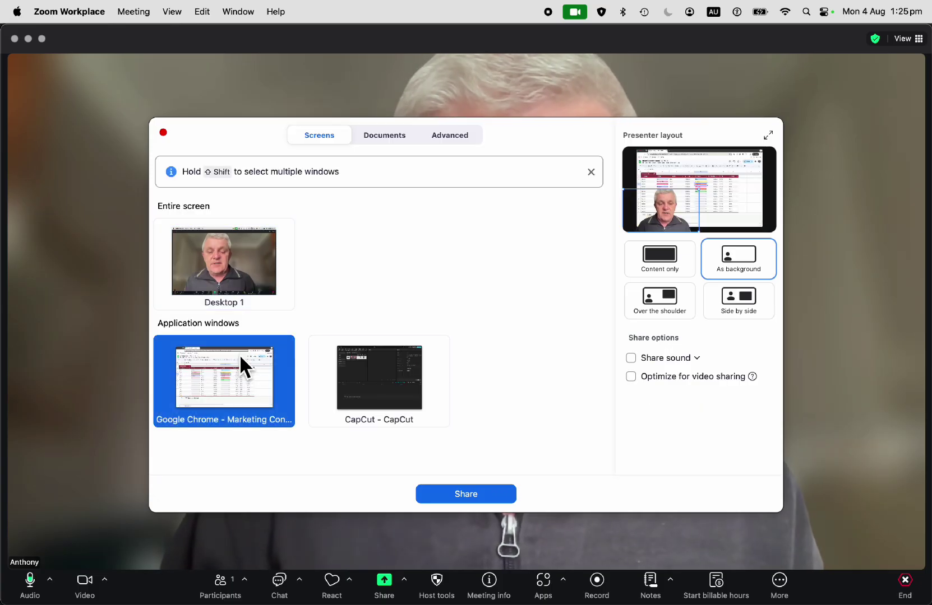
left_click(656, 255)
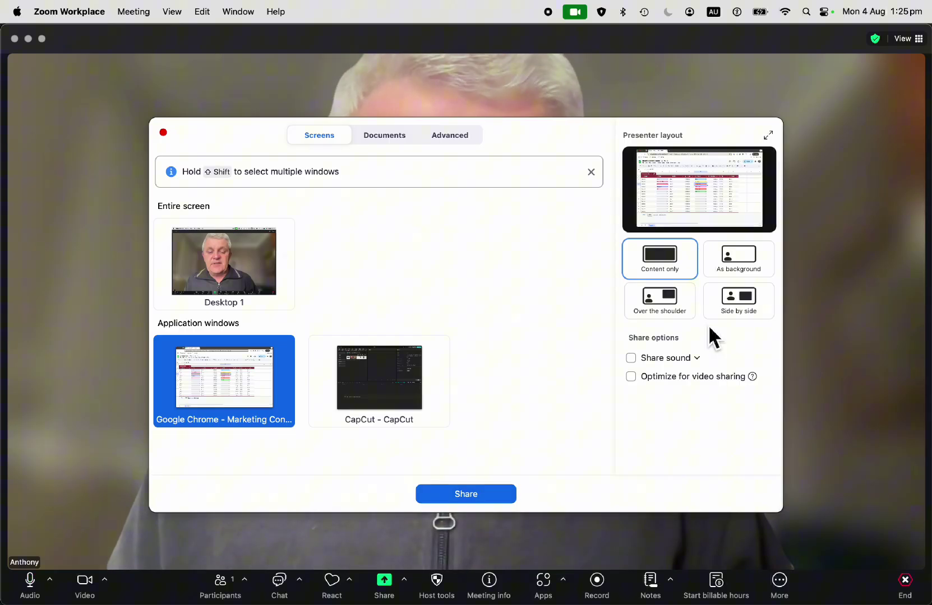
left_click(469, 496)
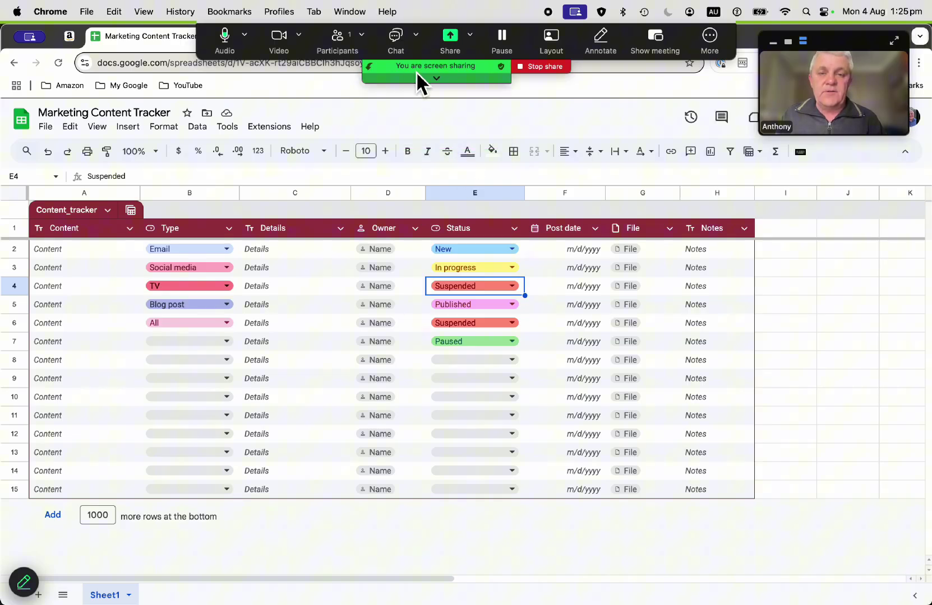
left_click(439, 79)
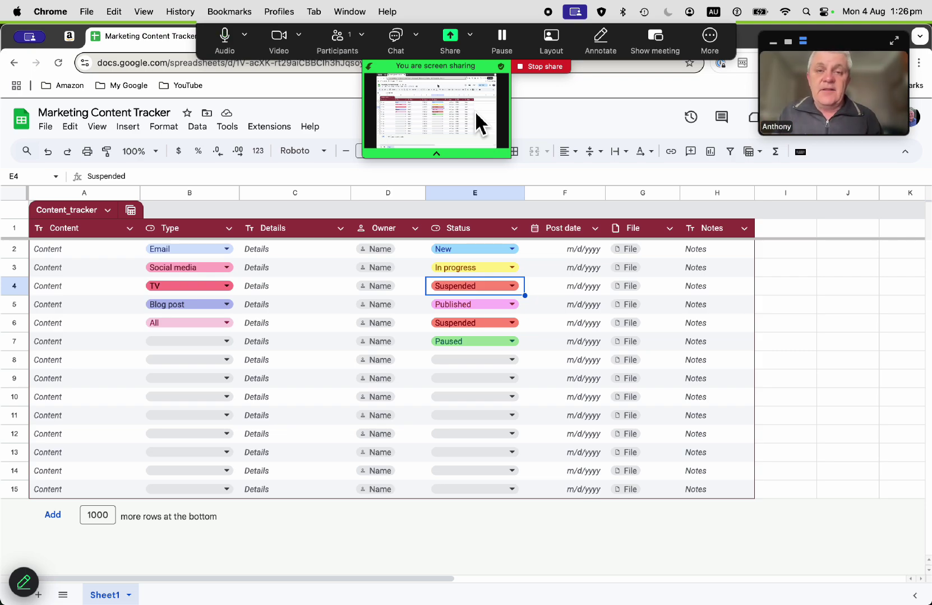
Stop the share and share the Chrome Marketing Content Tracker window again using the As background presenter layout.
left_click(541, 67)
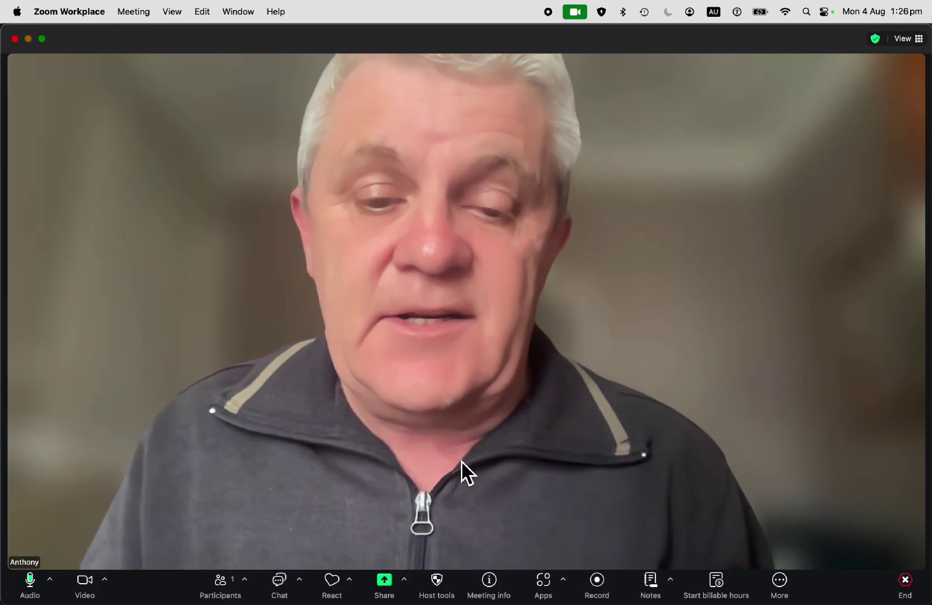
left_click(384, 589)
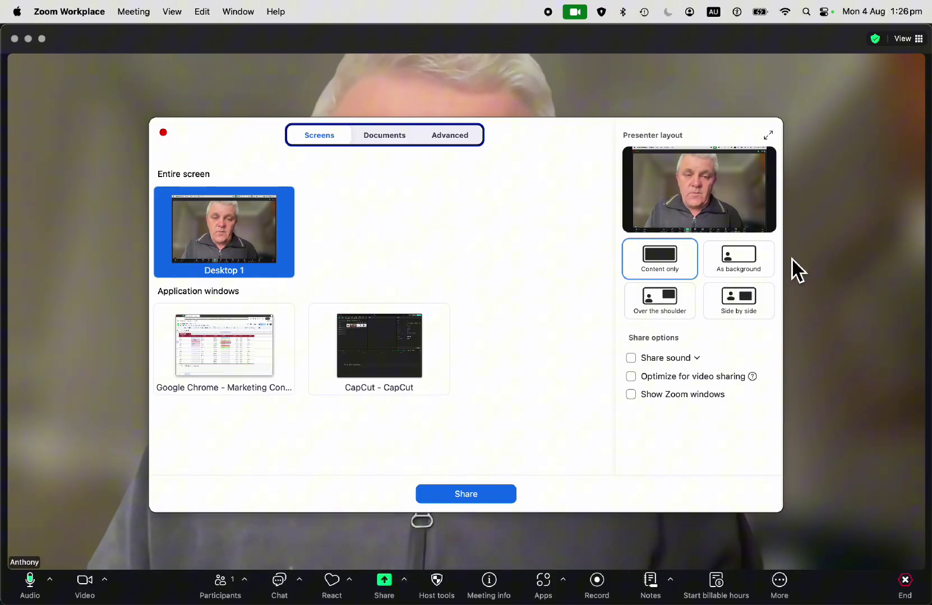
left_click(740, 257)
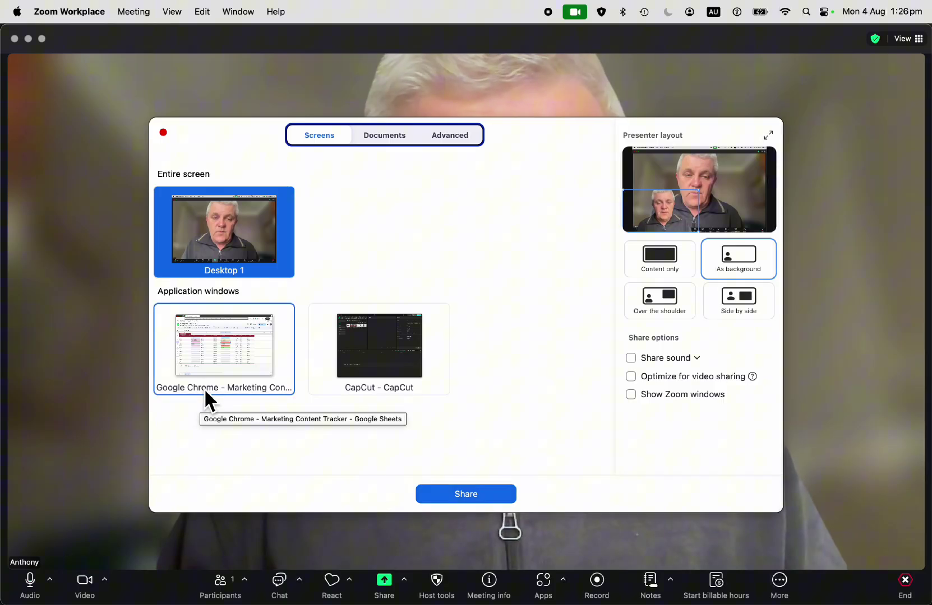
left_click(221, 347)
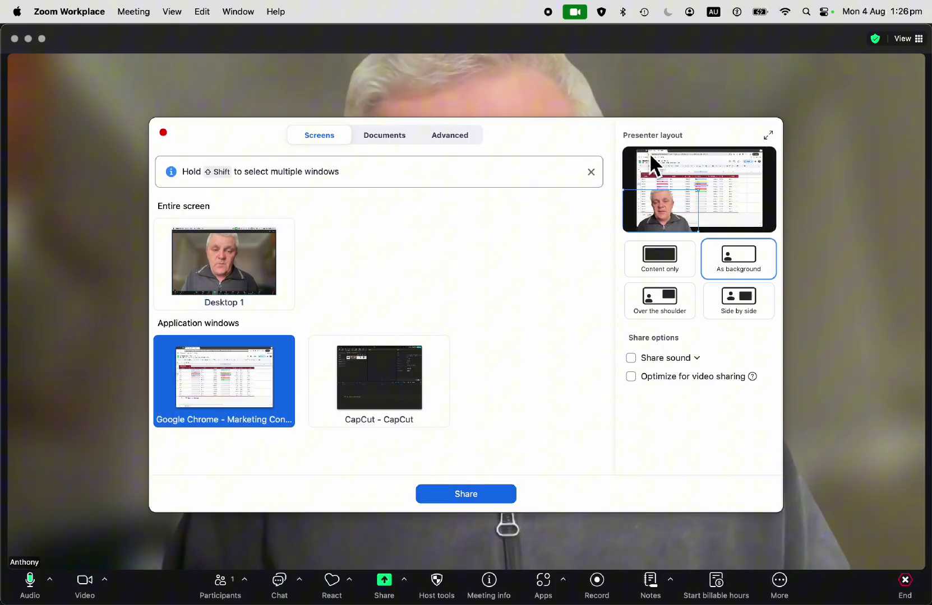
left_click(468, 494)
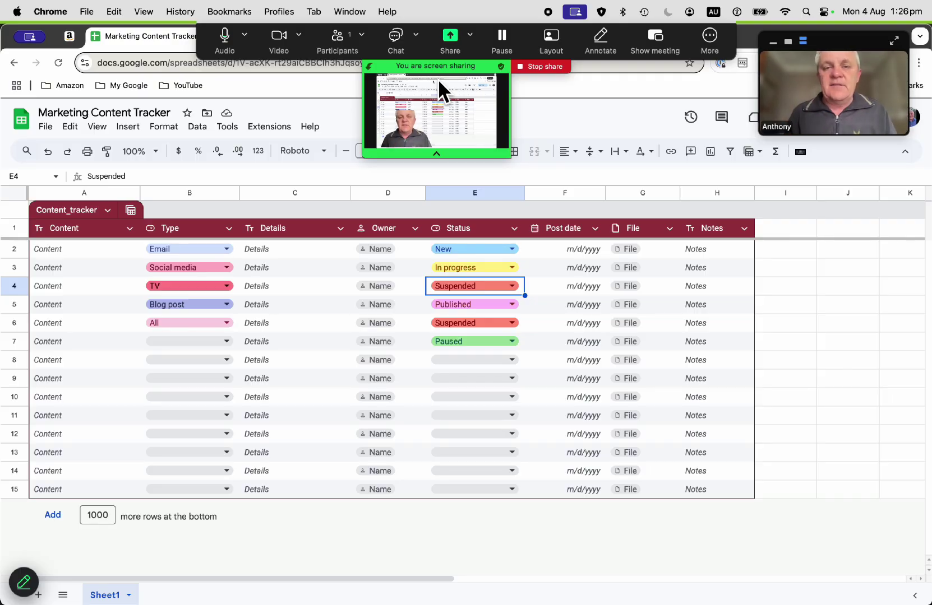
Set the status of the Social media row to New in the content tracker.
left_click(512, 269)
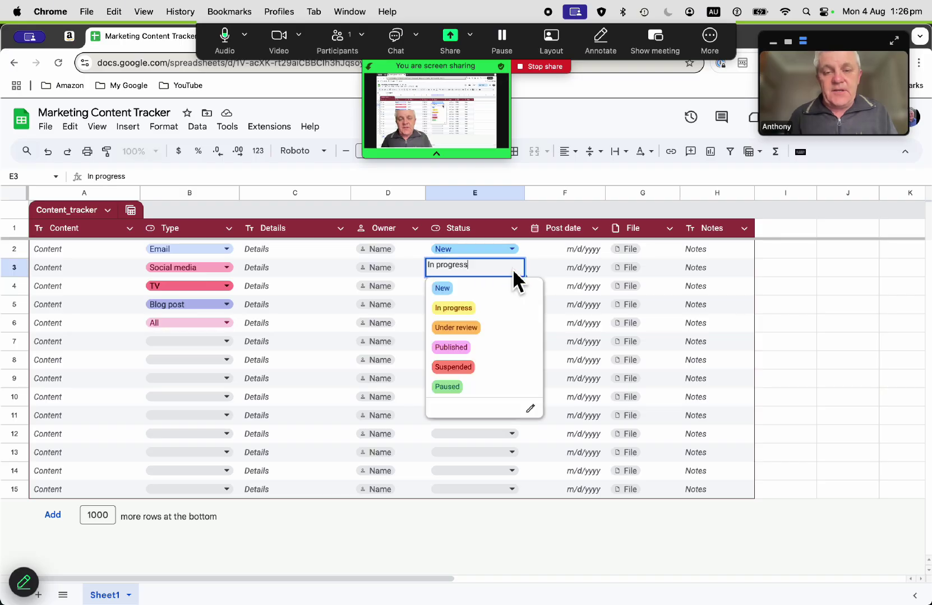
left_click(448, 287)
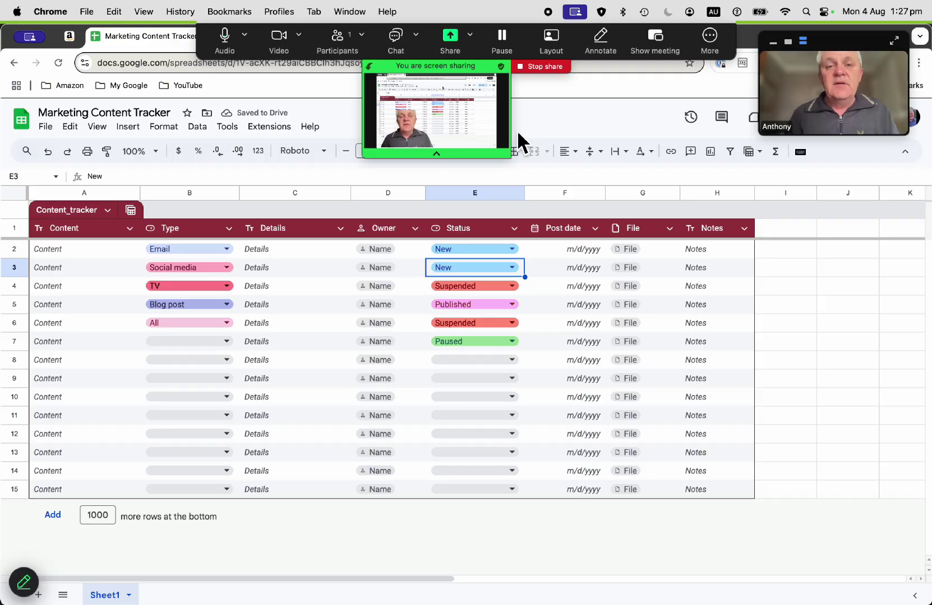
Stop the share and share the Chrome spreadsheet window again using the Over the shoulder presenter layout.
left_click(545, 67)
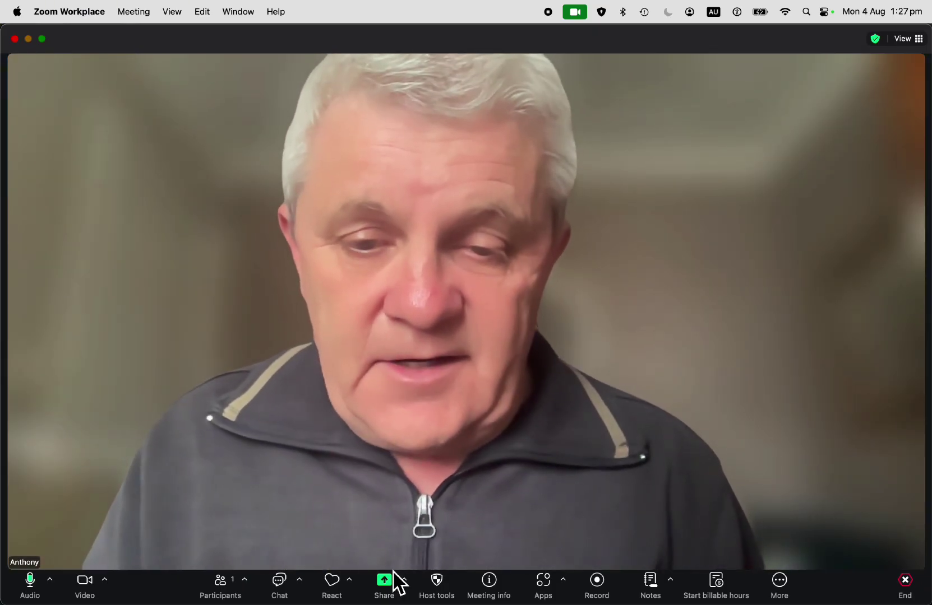
left_click(388, 590)
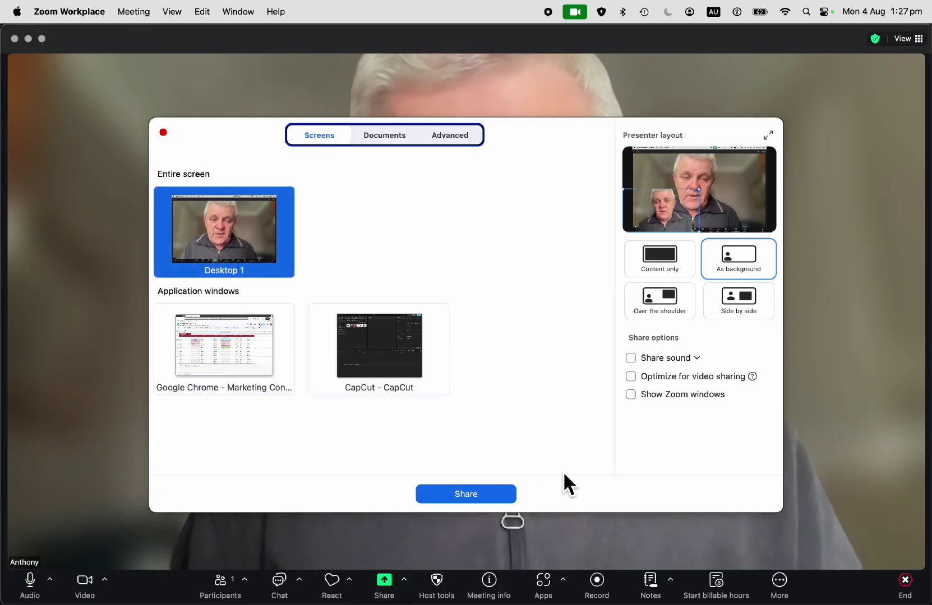
left_click(665, 308)
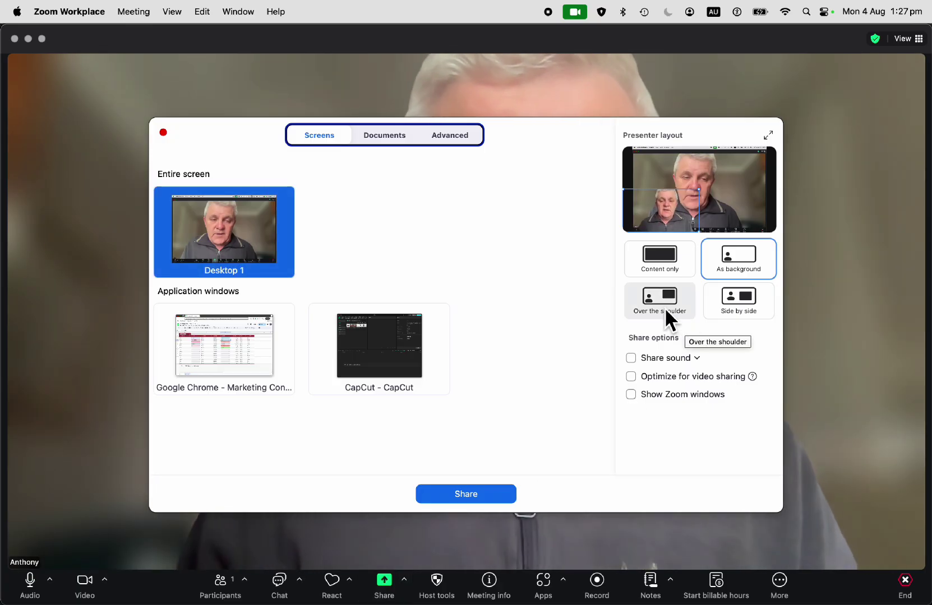
key("Return")
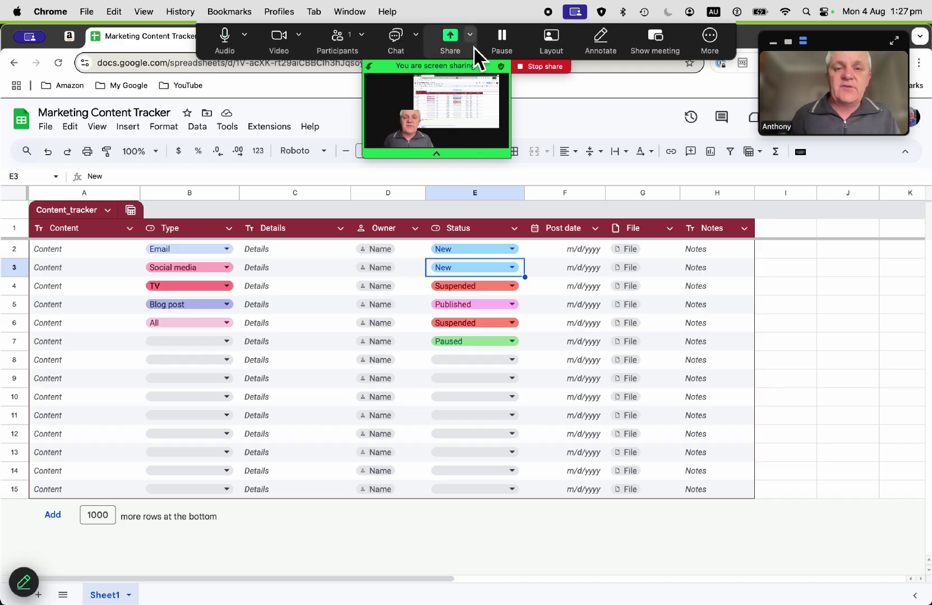
Switch the shared Chrome window to the Side by side presenter layout without stopping the ongoing share.
left_click(453, 40)
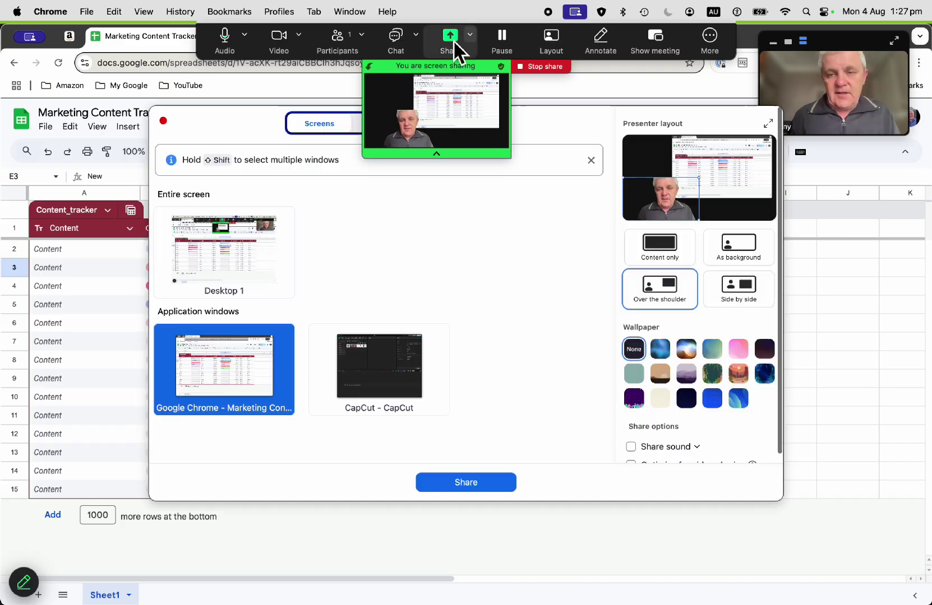
left_click(739, 287)
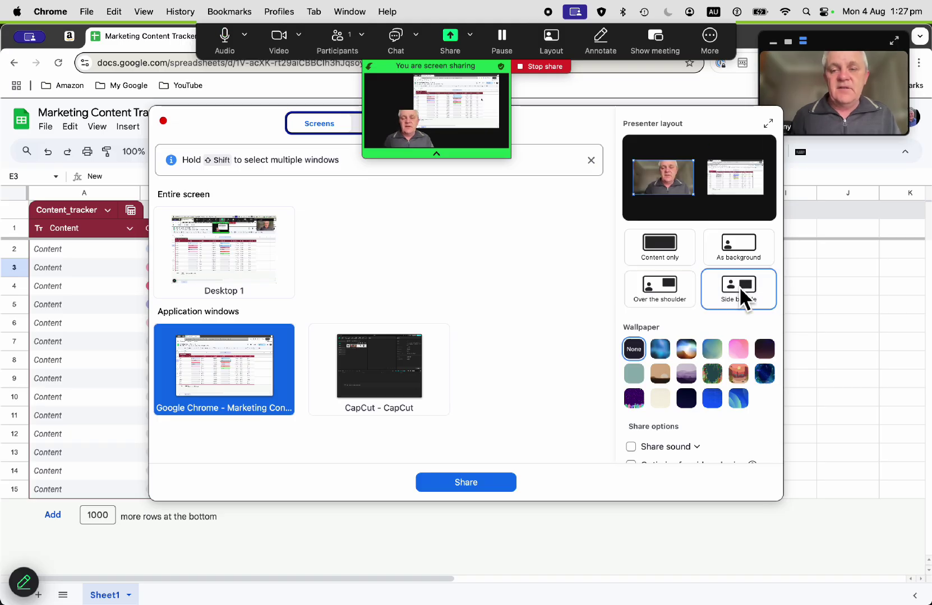
left_click(480, 486)
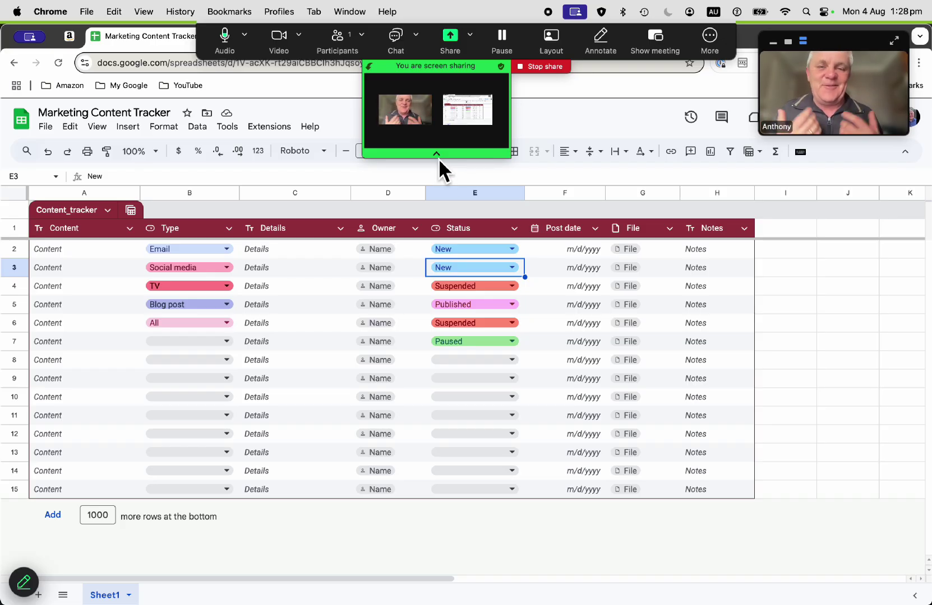
In the Email row, set the status to Under review and enter "New email campaign" as the details.
left_click(516, 250)
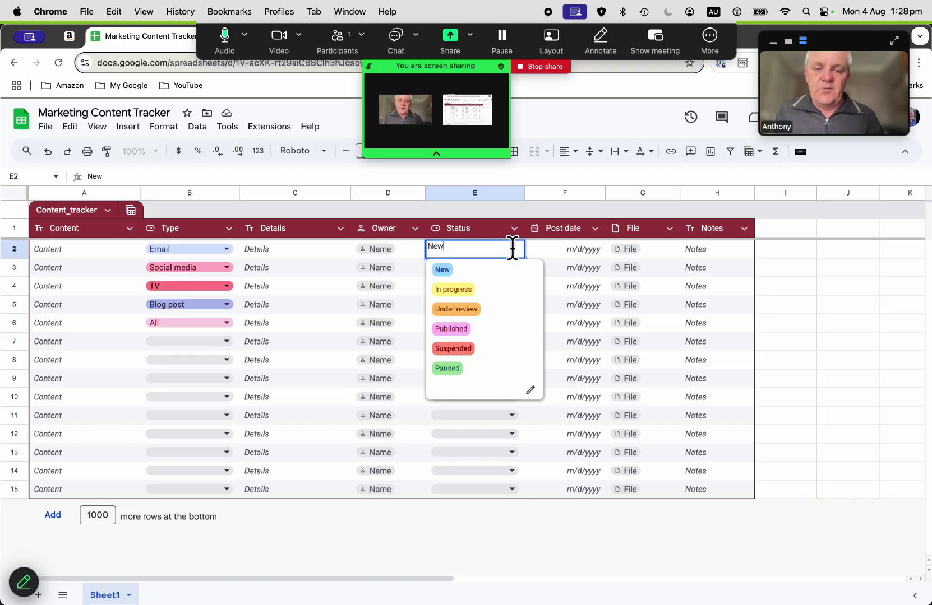
left_click(461, 311)
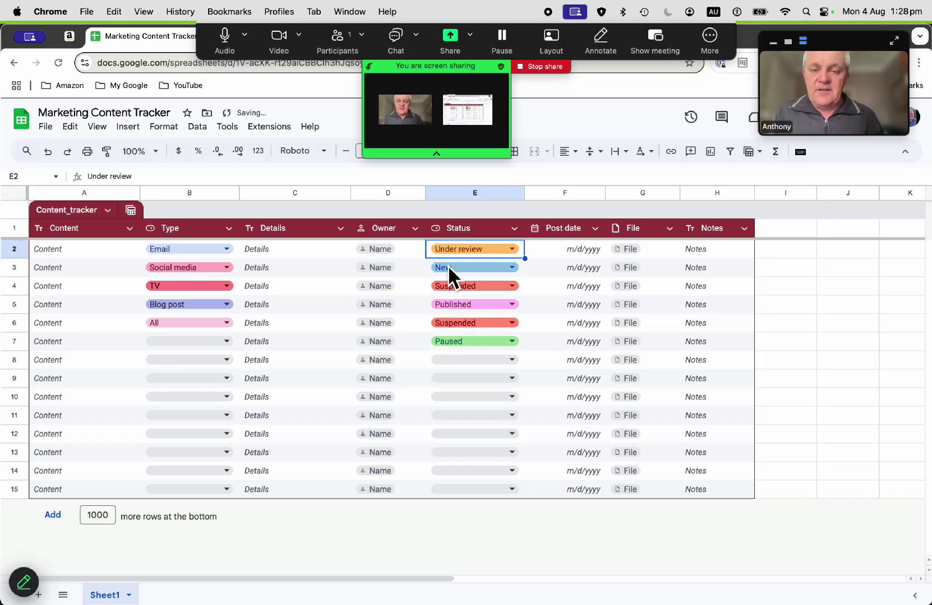
left_click(272, 248)
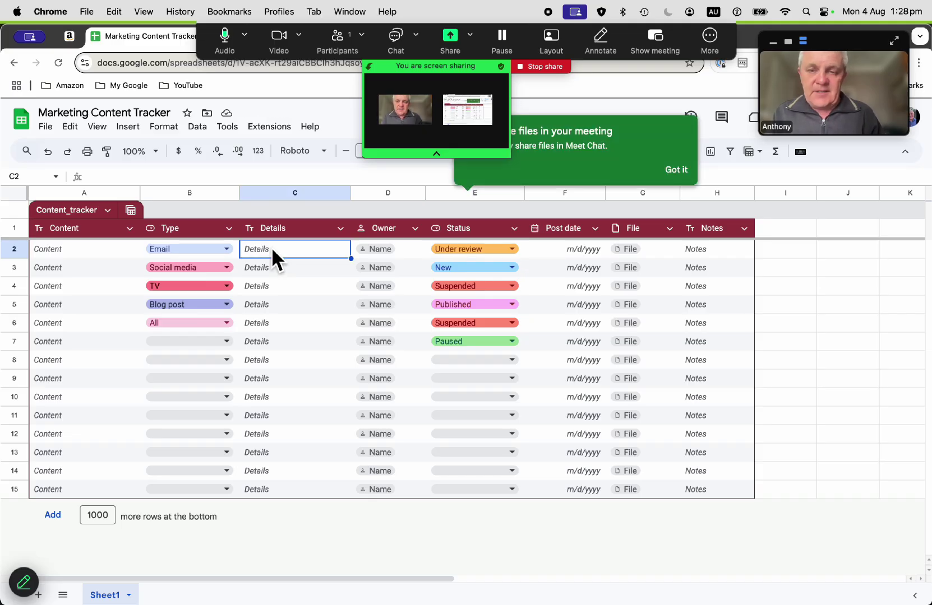
type("New email campaign")
key("Return")
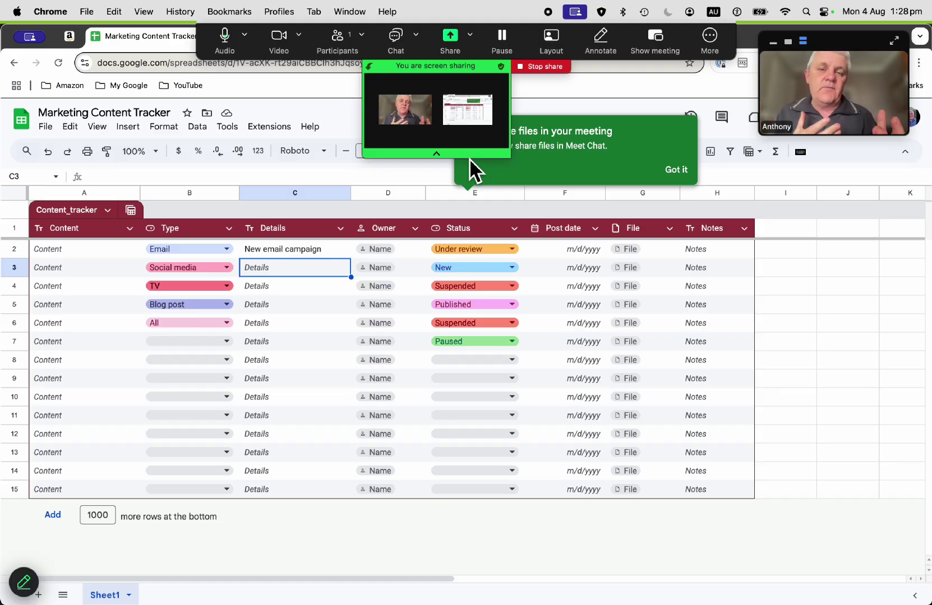
Stop the screen share, and switch the camera's background blur off and on again.
left_click(540, 67)
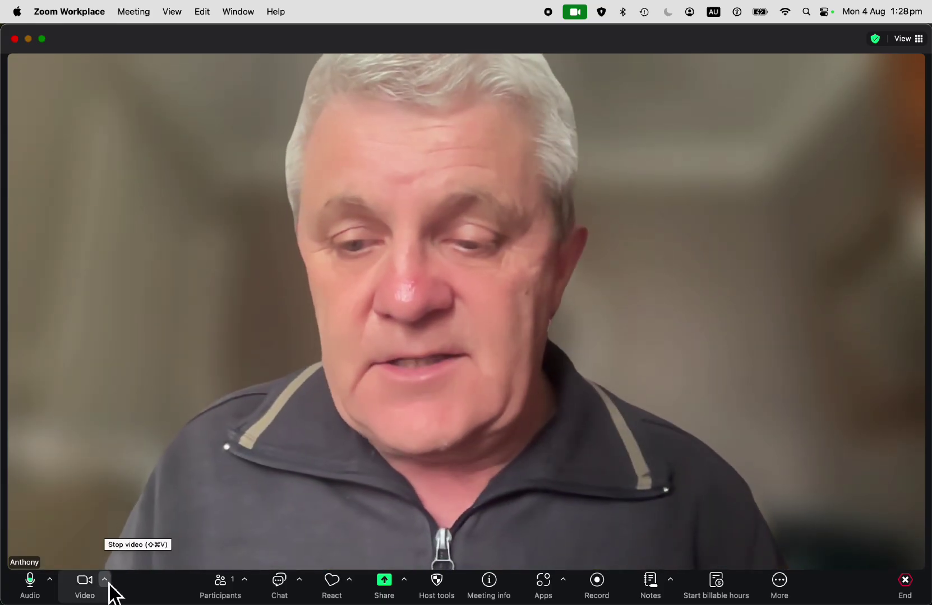
left_click(105, 581)
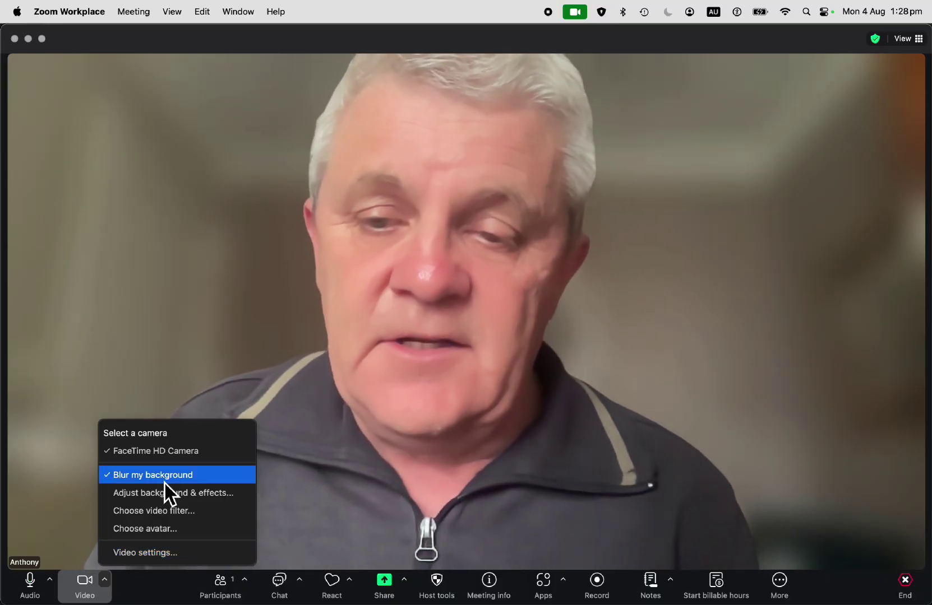
left_click(159, 477)
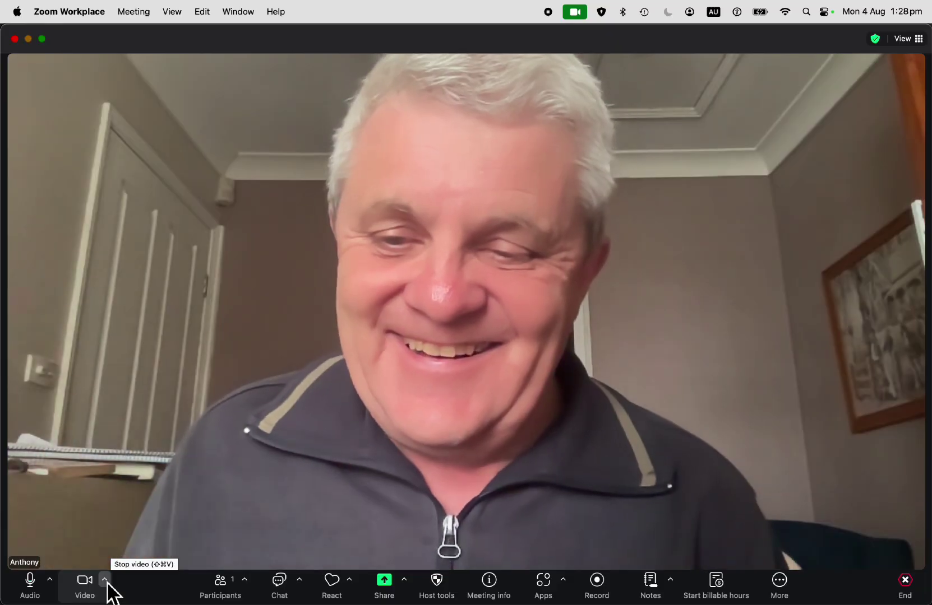
left_click(105, 582)
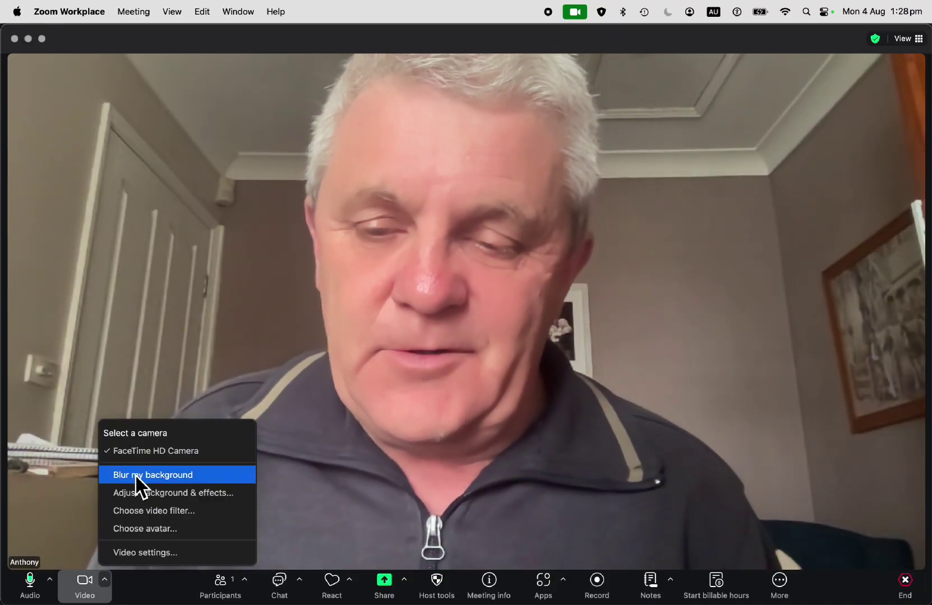
left_click(138, 476)
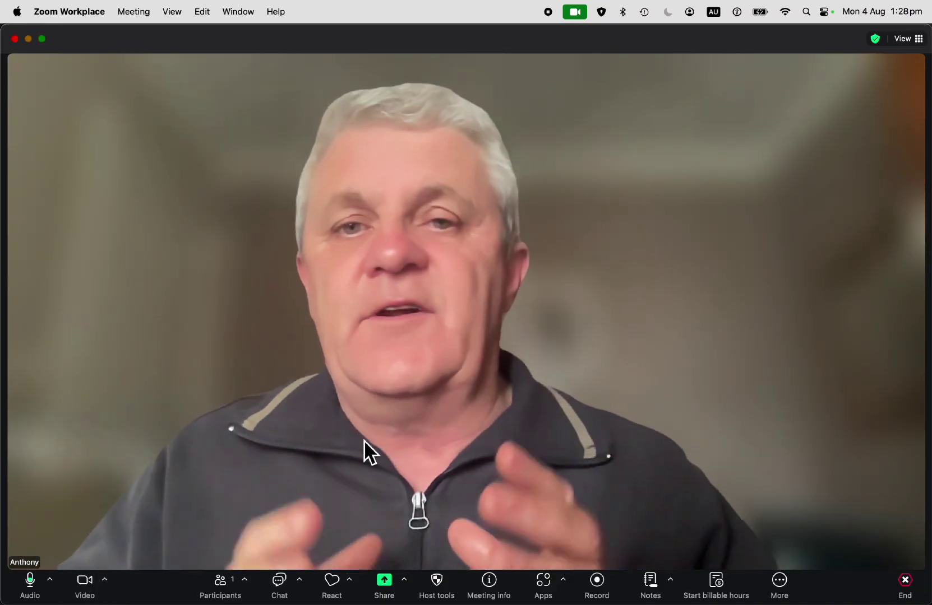